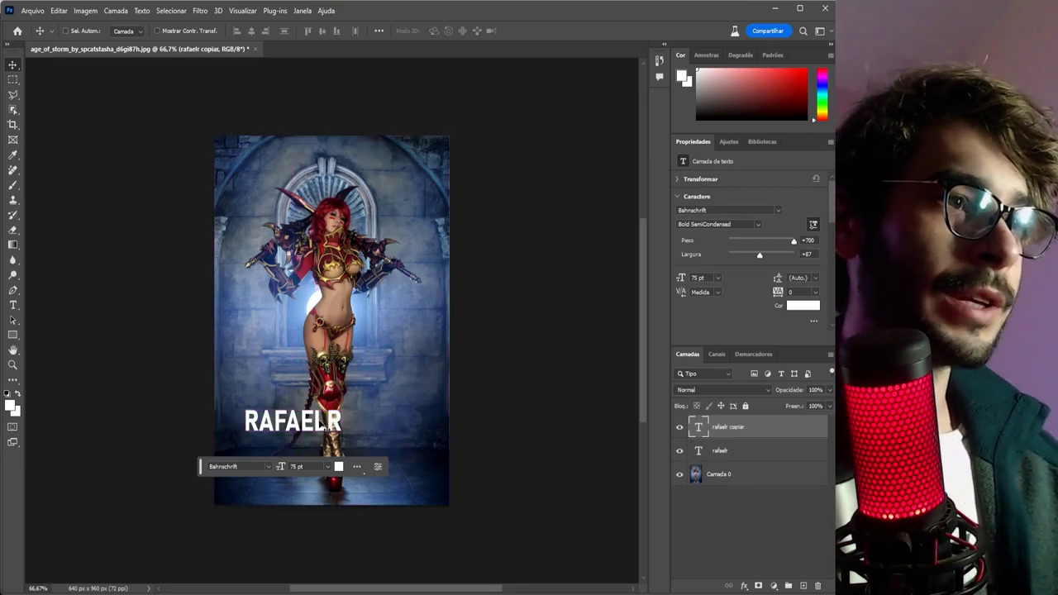
Step: Alt-drag copies of the RAFAELR text to the top and mid-left of the photo
{"action": "left_click_drag", "start_coordinate": [350, 402], "coordinate": [405, 169]}
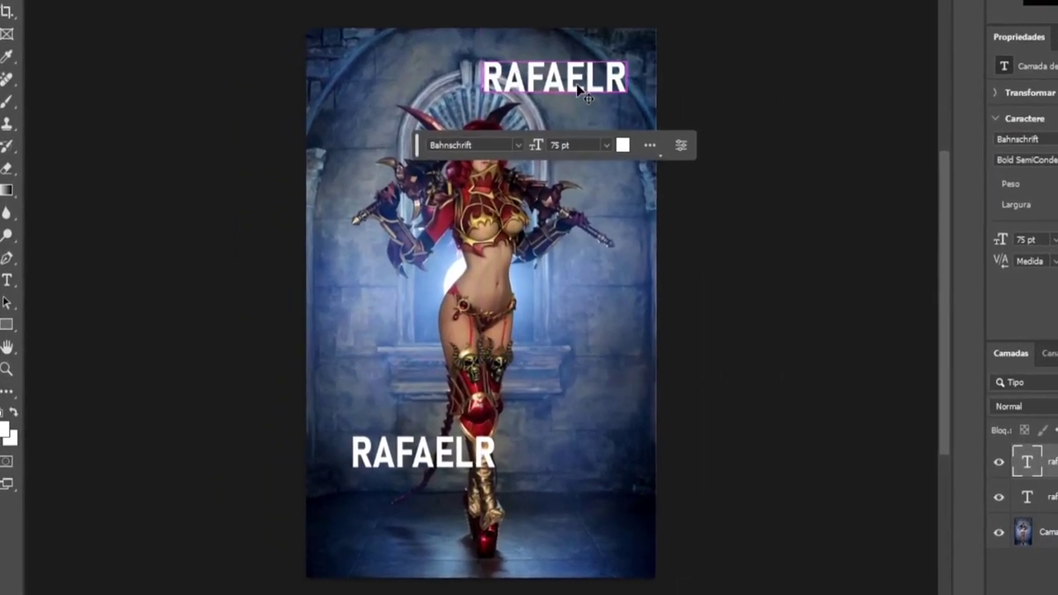
{"action": "mouse_move", "coordinate": [585, 85]}
{"action": "left_mouse_down"}
{"action": "mouse_move", "coordinate": [430, 221]}
{"action": "mouse_move", "coordinate": [578, 355]}
{"action": "mouse_move", "coordinate": [560, 546]}
{"action": "left_mouse_up"}
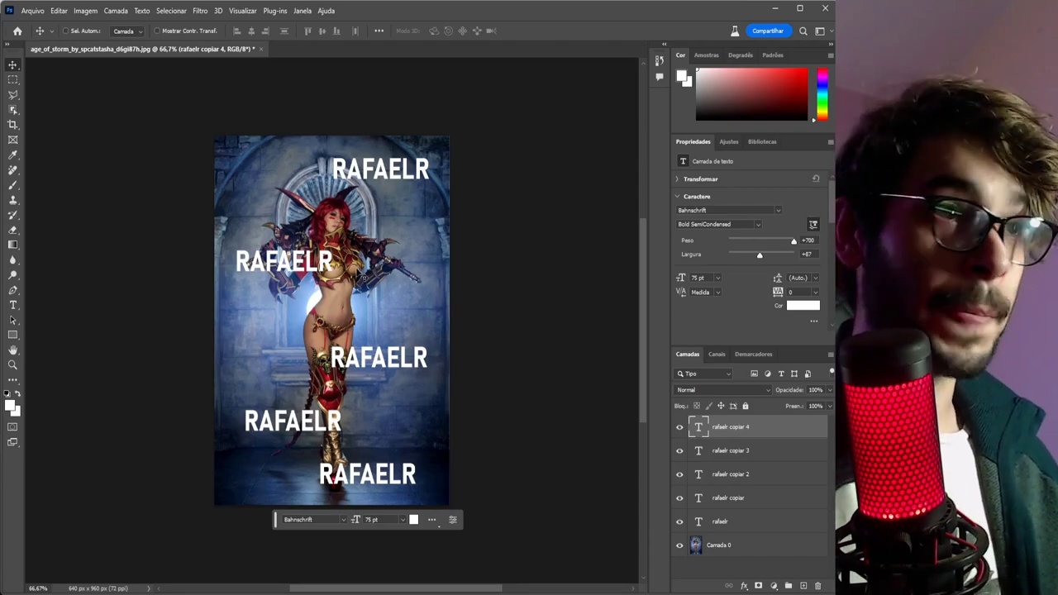
{"action": "right_click", "coordinate": [767, 542]}
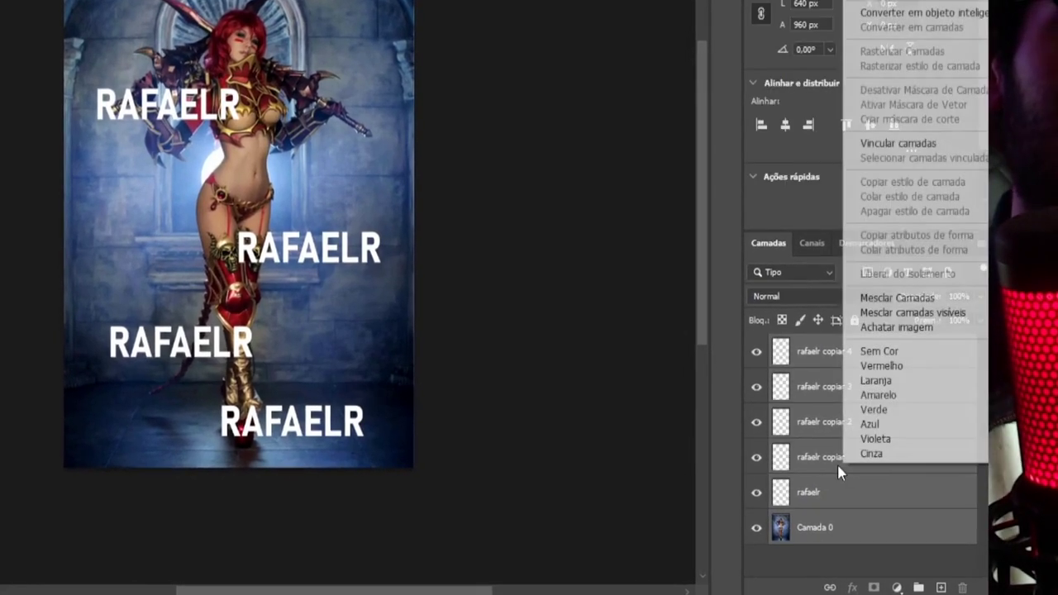
Step: Merge the photo and RAFAELR text layers into the single layer 'rafaelr copiar 4'
{"action": "left_click", "coordinate": [884, 299]}
{"action": "key", "text": "ctrl+a"}
{"action": "mouse_move", "coordinate": [131, 280]}
{"action": "left_mouse_down"}
{"action": "mouse_move", "coordinate": [159, 385]}
{"action": "mouse_move", "coordinate": [272, 385]}
{"action": "left_mouse_up"}
{"action": "key", "text": "ctrl+z"}
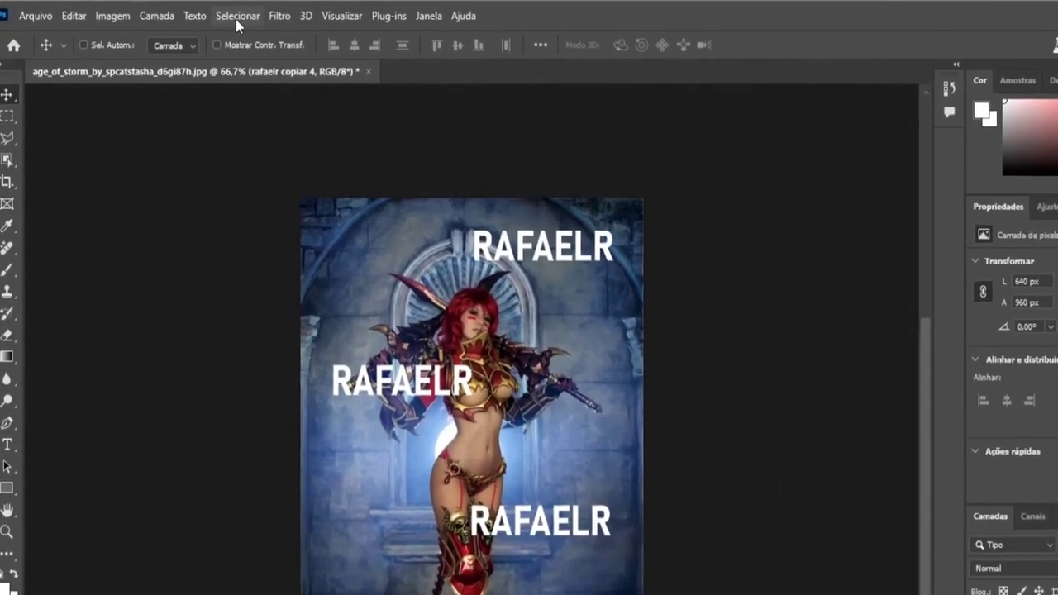
{"action": "left_click", "coordinate": [171, 10]}
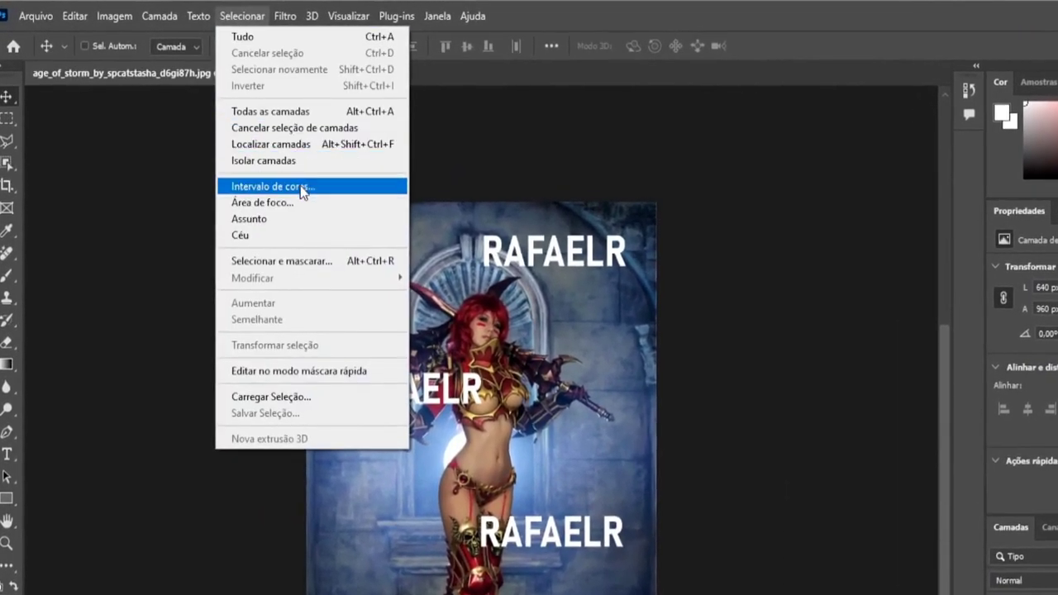
Step: Select the white RAFAELR text with Intervalo de Cores at Grau de Seleção 37
{"action": "left_click", "coordinate": [302, 189]}
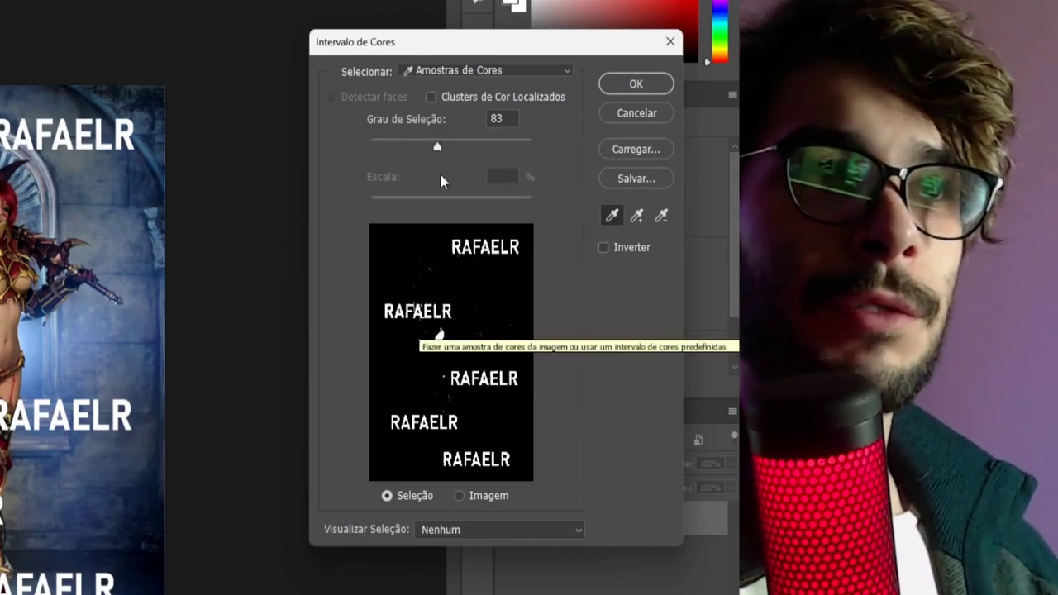
{"action": "left_click", "coordinate": [498, 139]}
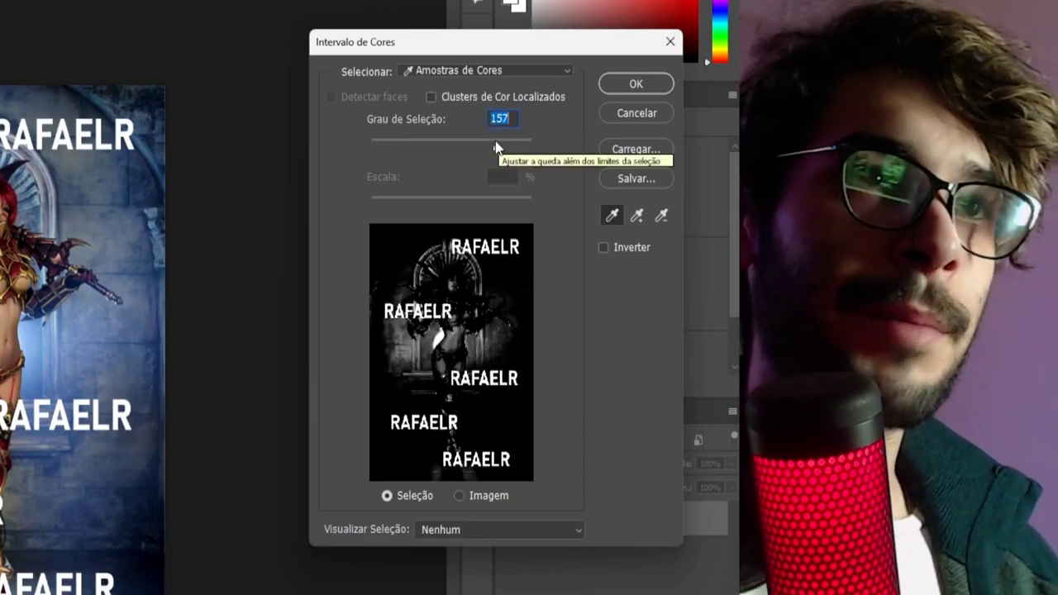
{"action": "left_click", "coordinate": [401, 141]}
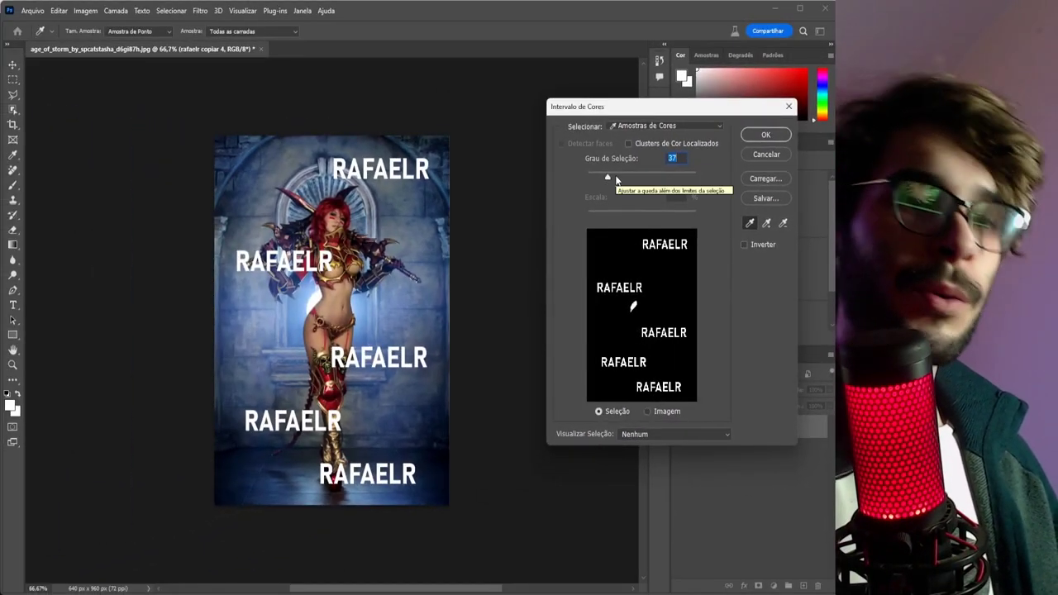
{"action": "key", "text": "Return"}
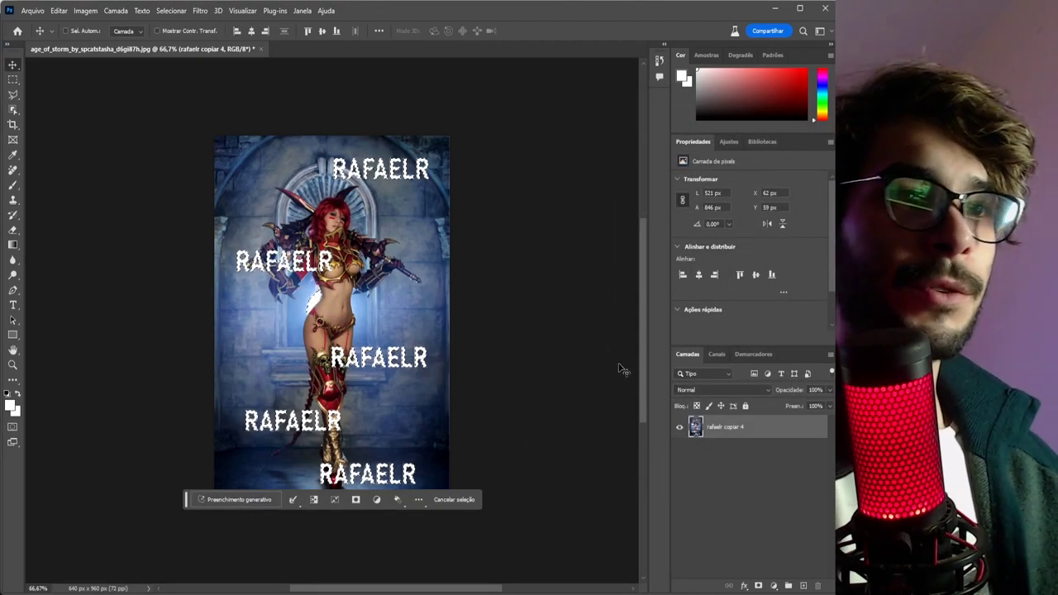
Step: Add a Curvas 1 adjustment layer masked to the text and view its mask alone
{"action": "left_click", "coordinate": [773, 586]}
{"action": "left_click", "coordinate": [791, 439]}
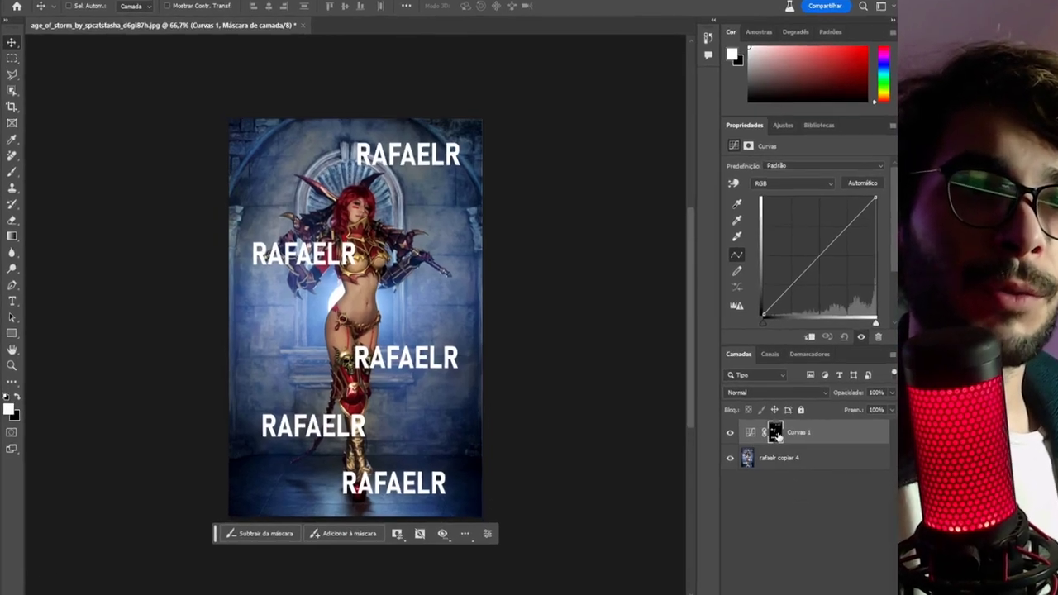
{"action": "left_click", "coordinate": [721, 427], "text": "alt"}
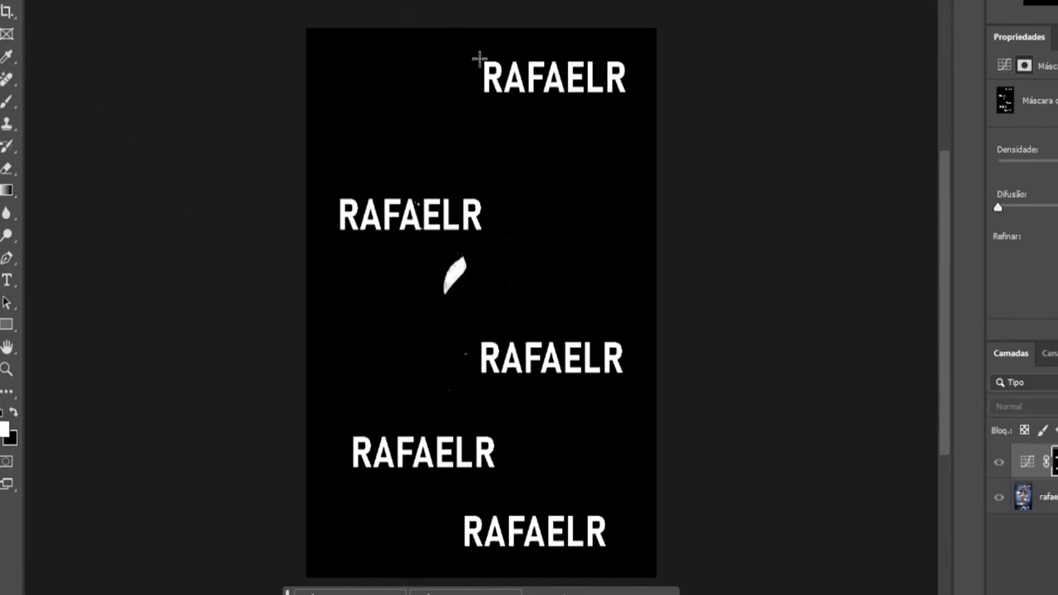
Step: Draw rectangular marquees around the RAFAELR words on the mask and invert the selection
{"action": "left_click_drag", "start_coordinate": [479, 58], "coordinate": [628, 91]}
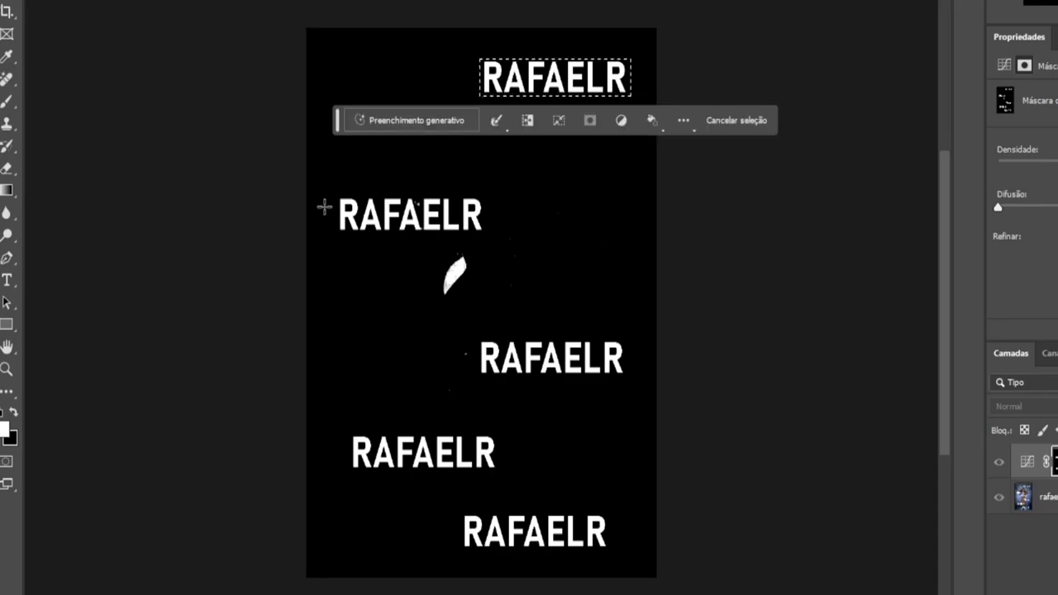
{"action": "left_click_drag", "start_coordinate": [336, 194], "coordinate": [488, 235]}
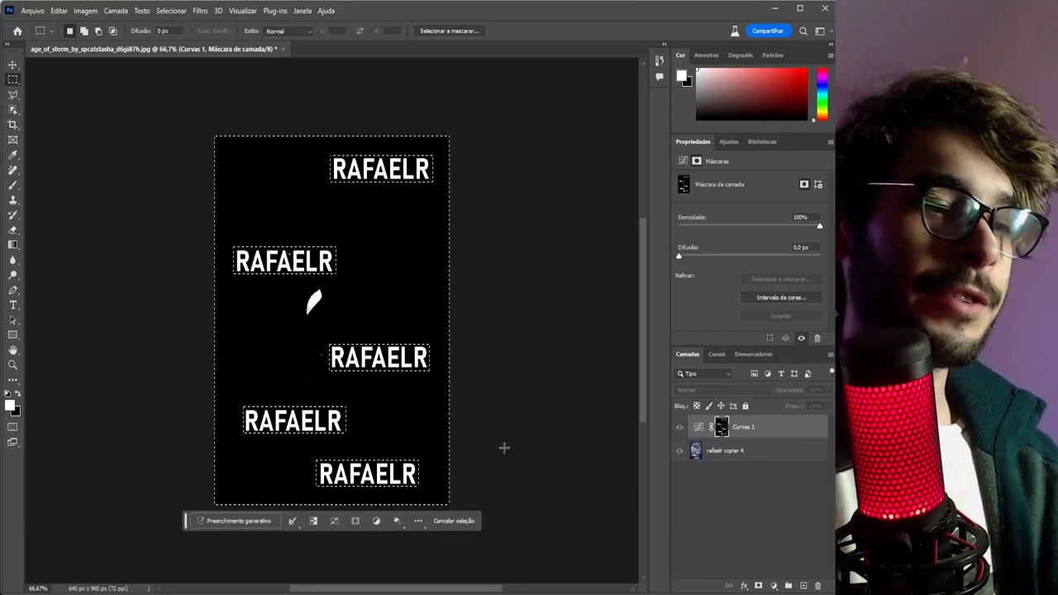
{"action": "key", "text": "ctrl+shift+i"}
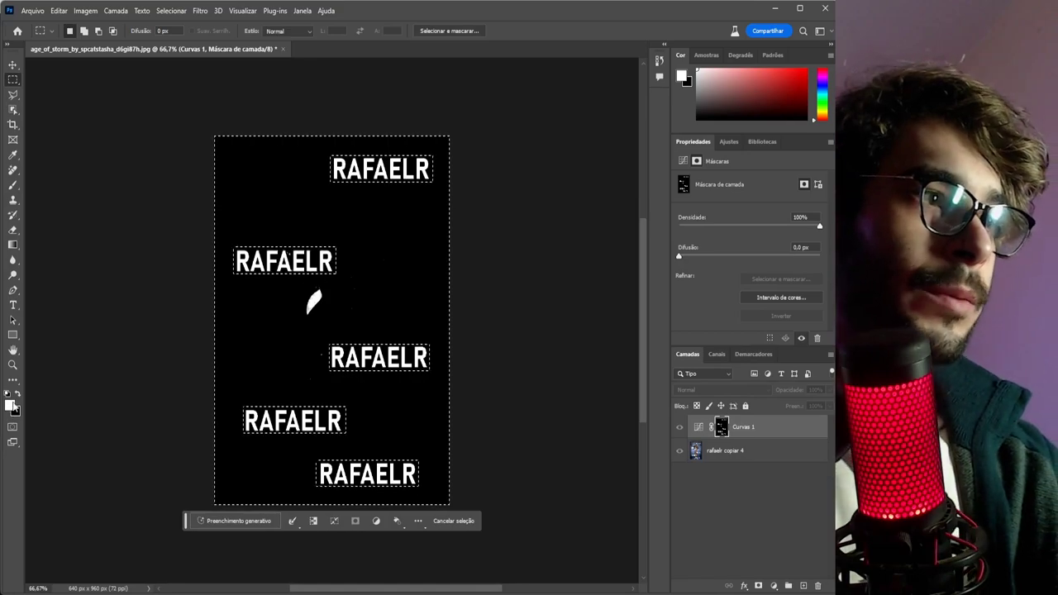
Step: Fill the Curvas 1 mask black outside the five RAFAELR words and check it zoomed in
{"action": "key", "text": "ctrl+BackSpace"}
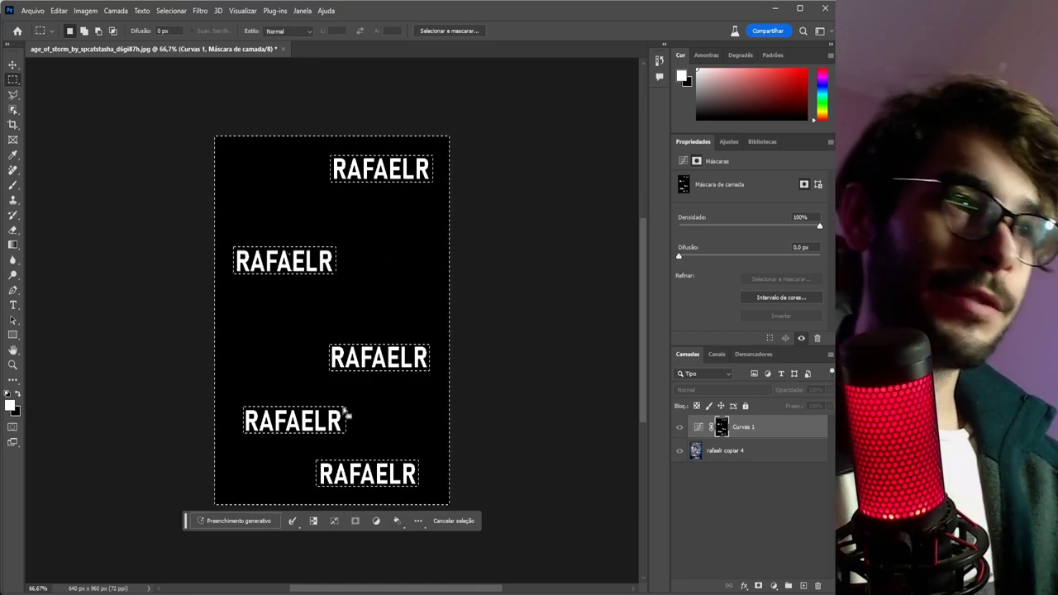
{"action": "key", "text": "v"}
{"action": "scroll", "coordinate": [343, 405], "scroll_direction": "up", "scroll_amount": 3}
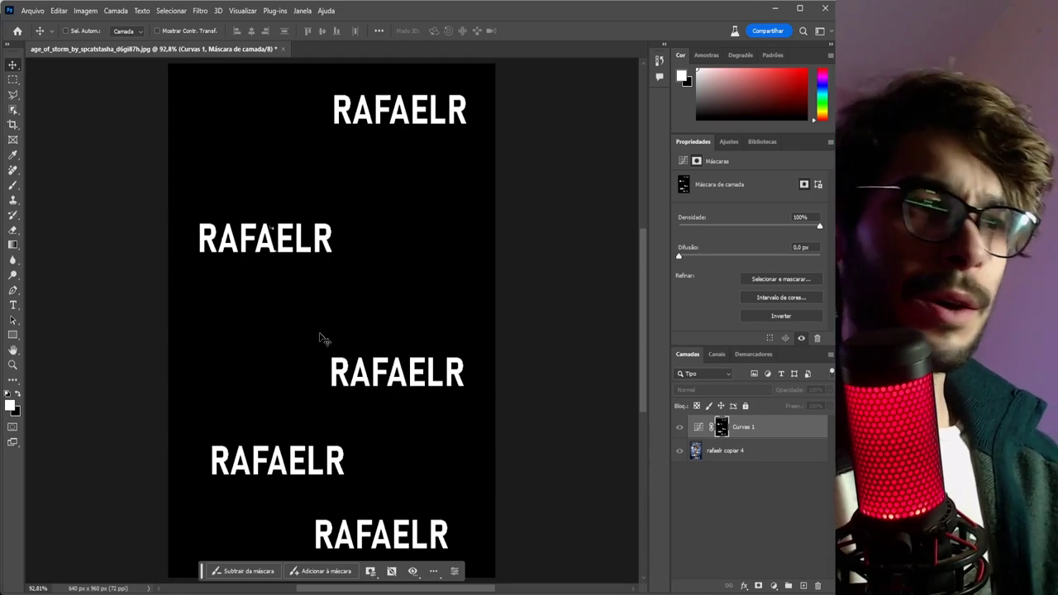
{"action": "scroll", "coordinate": [277, 235], "scroll_direction": "up", "scroll_amount": 3}
{"action": "scroll", "coordinate": [271, 229], "scroll_direction": "up", "scroll_amount": 4}
{"action": "key", "text": "b"}
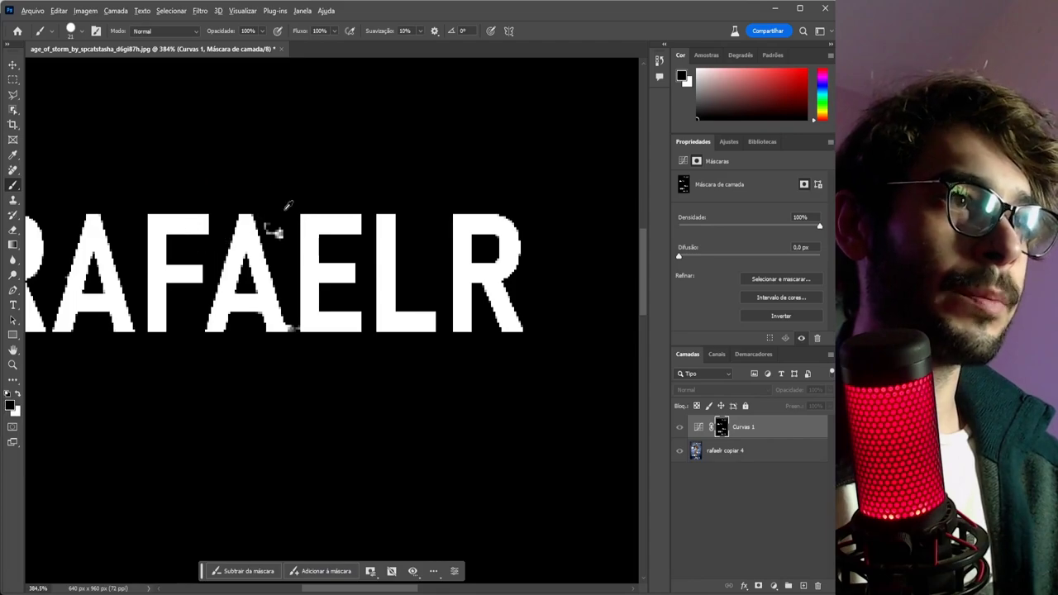
{"action": "key", "text": "v"}
{"action": "scroll", "coordinate": [289, 256], "scroll_direction": "down", "scroll_amount": 7}
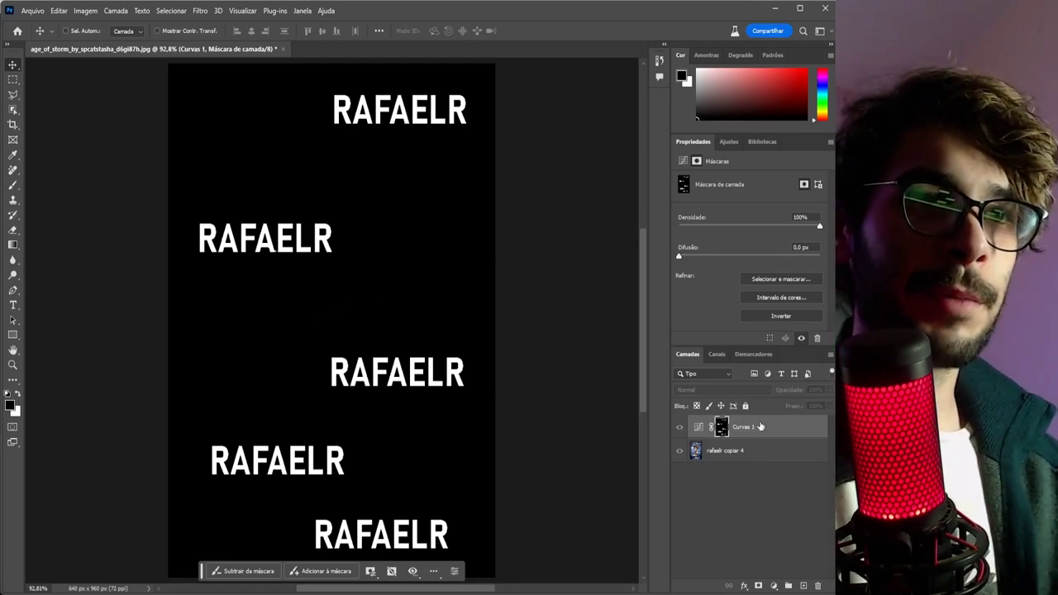
{"action": "left_click", "coordinate": [759, 428]}
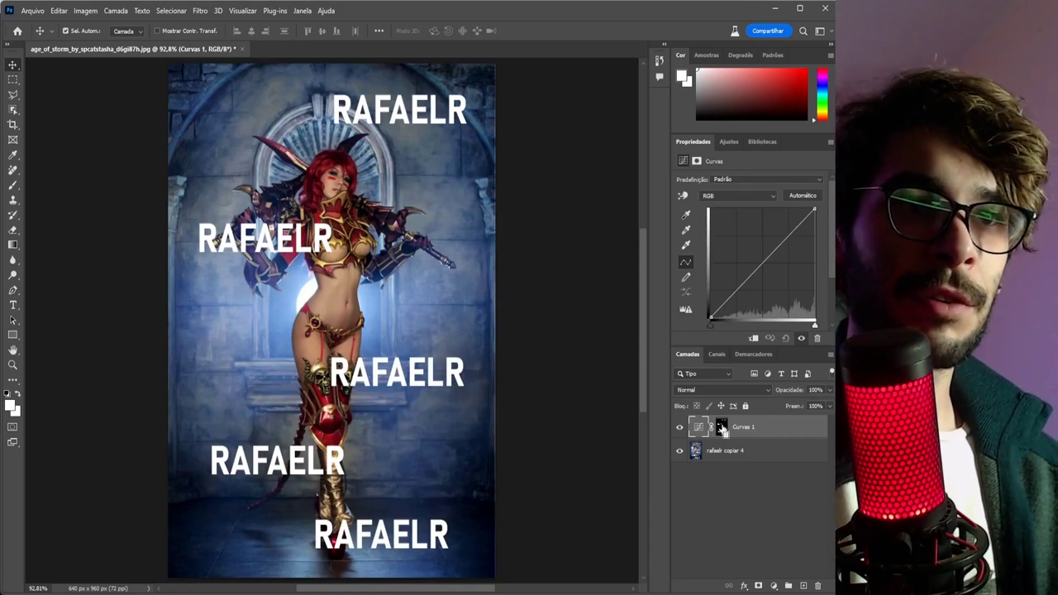
Step: Load the text mask as a selection on 'rafaelr copiar 4' and expand it by 2 pixels
{"action": "left_click", "coordinate": [721, 426], "text": "ctrl"}
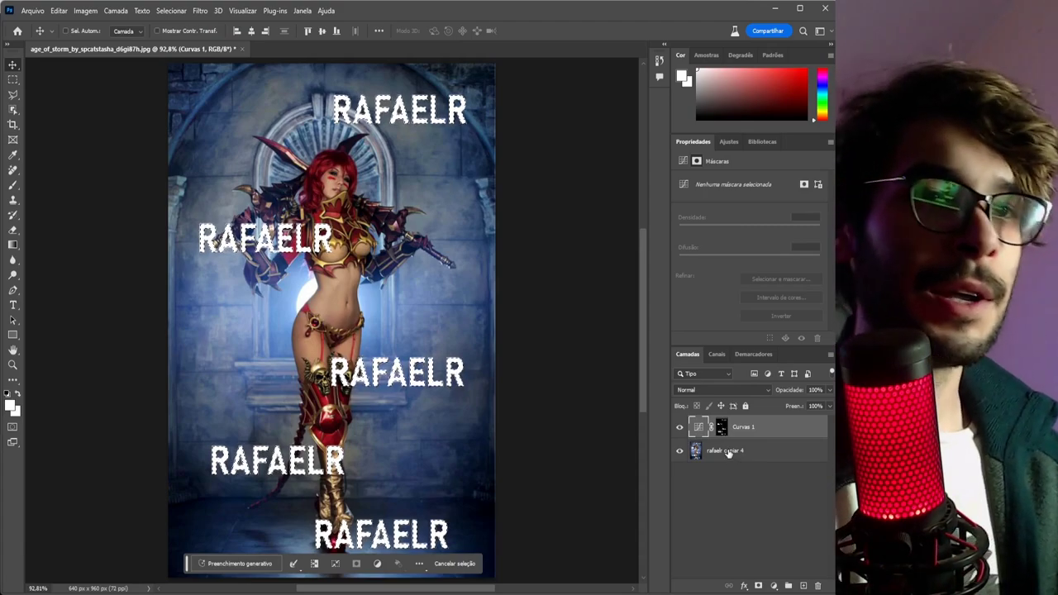
{"action": "left_click", "coordinate": [727, 452]}
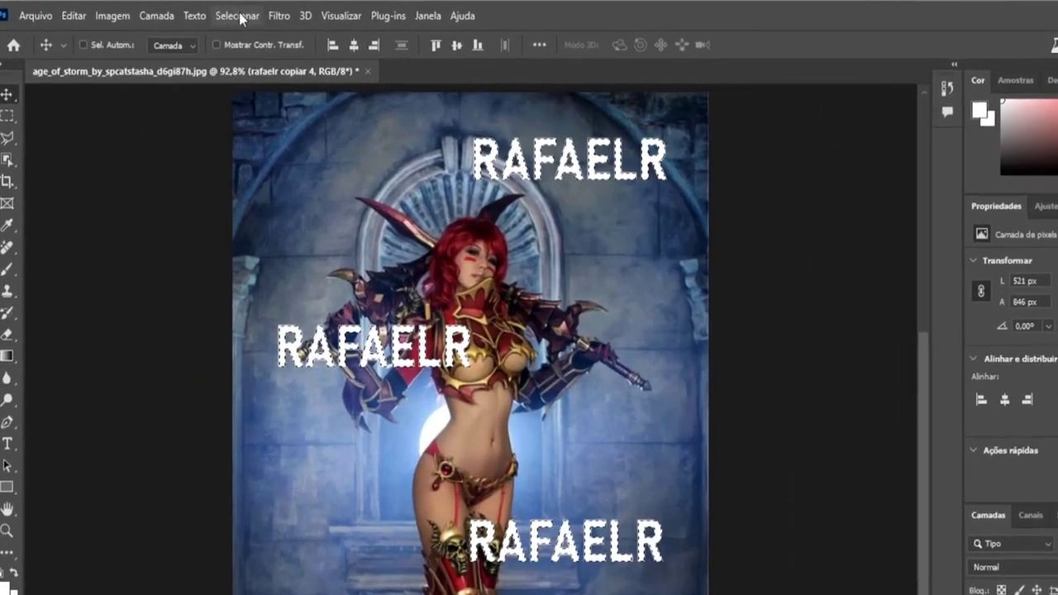
{"action": "left_click", "coordinate": [239, 15]}
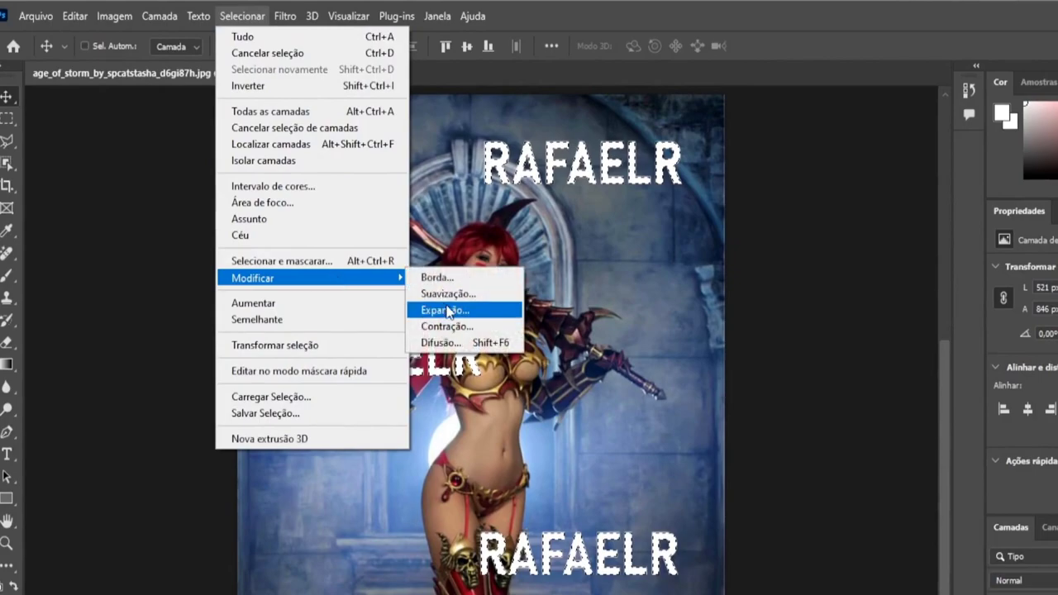
{"action": "left_click", "coordinate": [450, 311]}
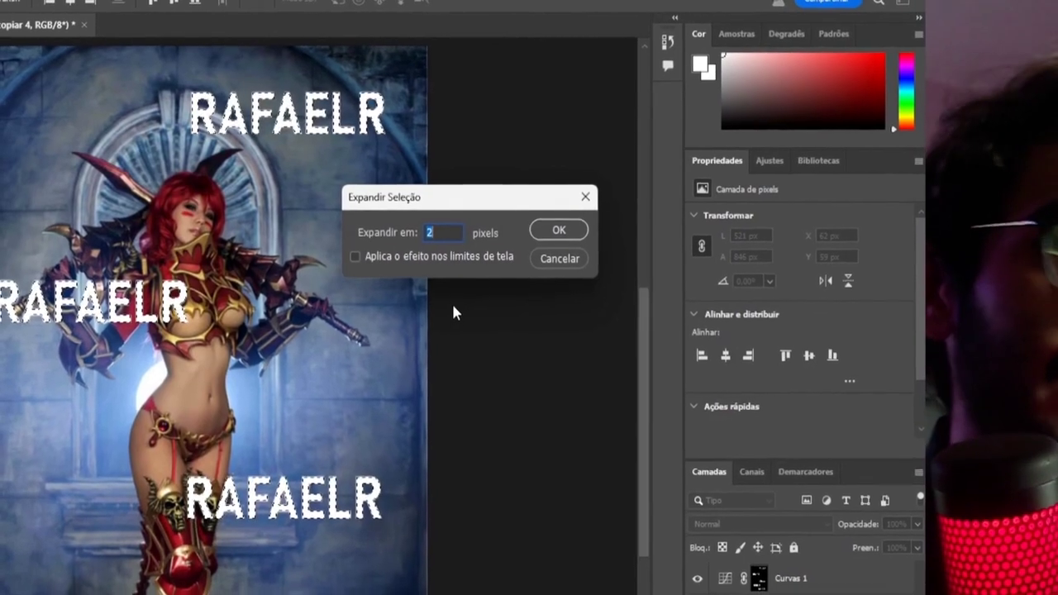
{"action": "key", "text": "Return"}
{"action": "scroll", "coordinate": [432, 370], "scroll_direction": "up", "scroll_amount": 3}
{"action": "scroll", "coordinate": [433, 371], "scroll_direction": "up", "scroll_amount": 5}
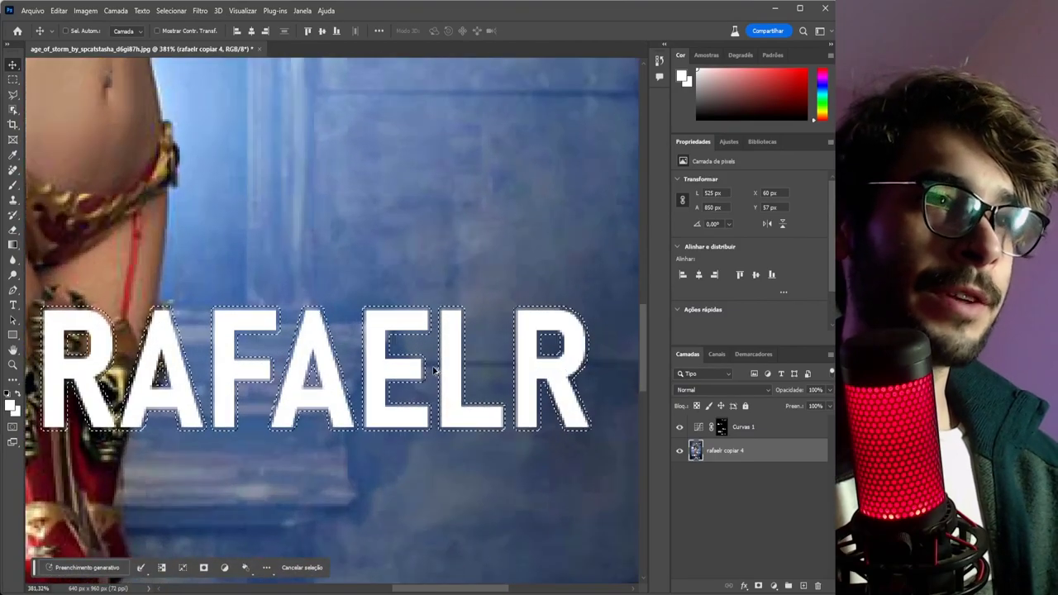
{"action": "scroll", "coordinate": [446, 370], "scroll_direction": "down", "scroll_amount": 3}
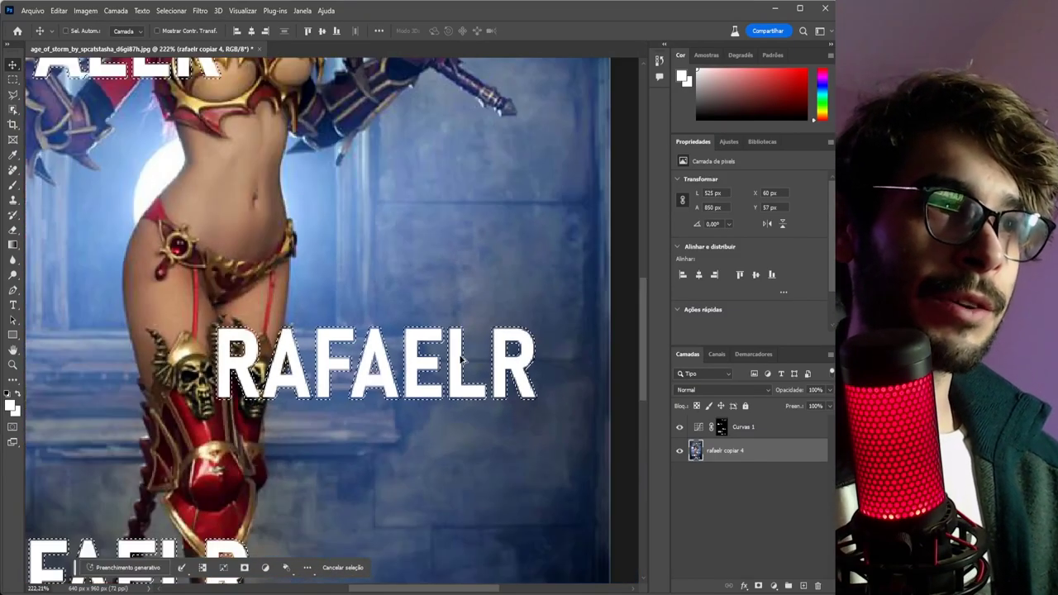
{"action": "scroll", "coordinate": [458, 364], "scroll_direction": "down", "scroll_amount": 3}
{"action": "scroll", "coordinate": [456, 361], "scroll_direction": "up", "scroll_amount": 1}
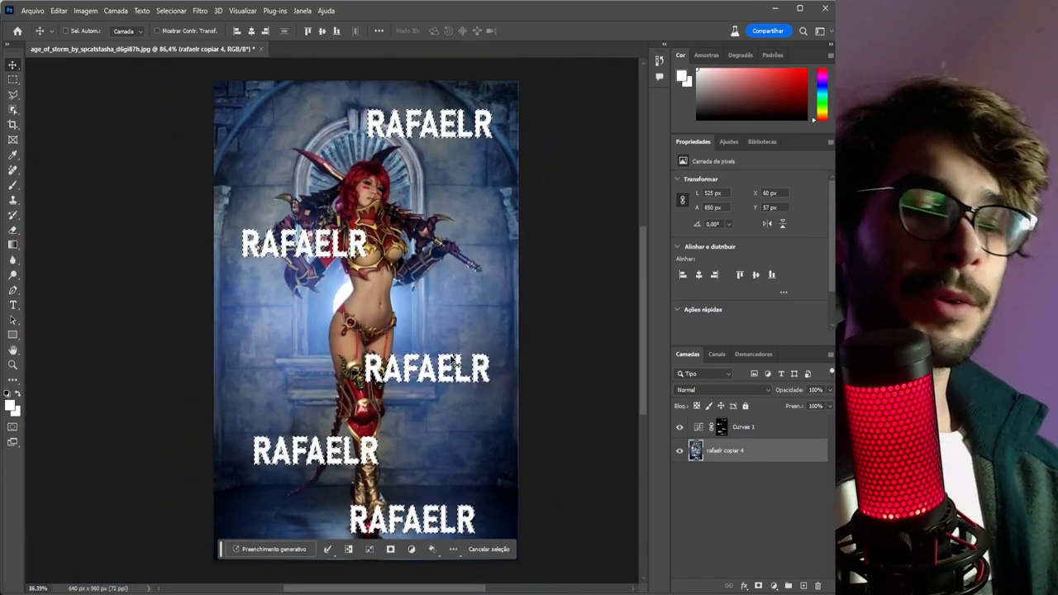
{"action": "scroll", "coordinate": [456, 363], "scroll_direction": "up", "scroll_amount": 1}
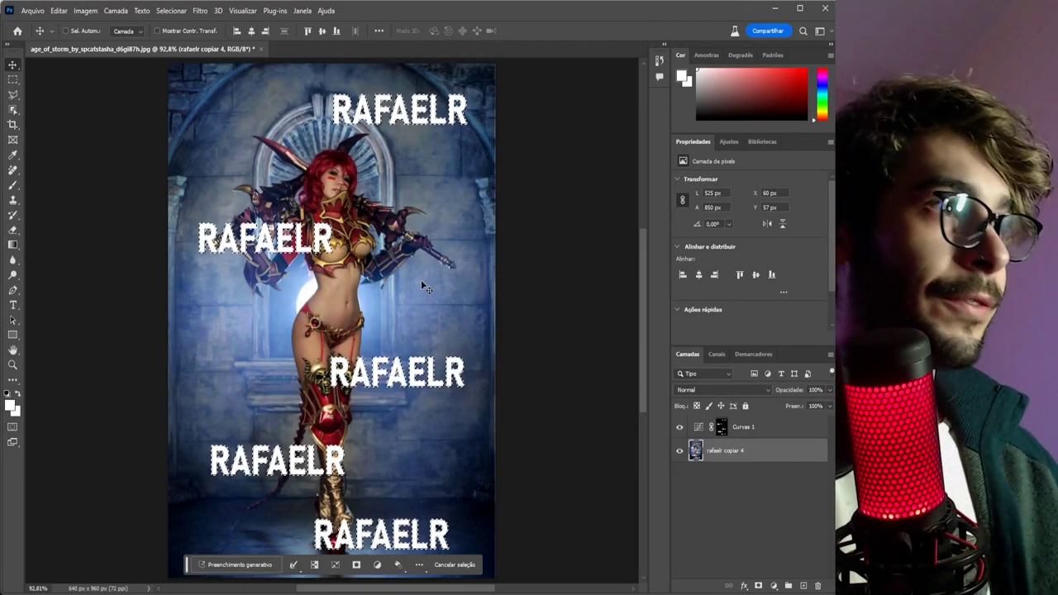
{"action": "left_click", "coordinate": [12, 172]}
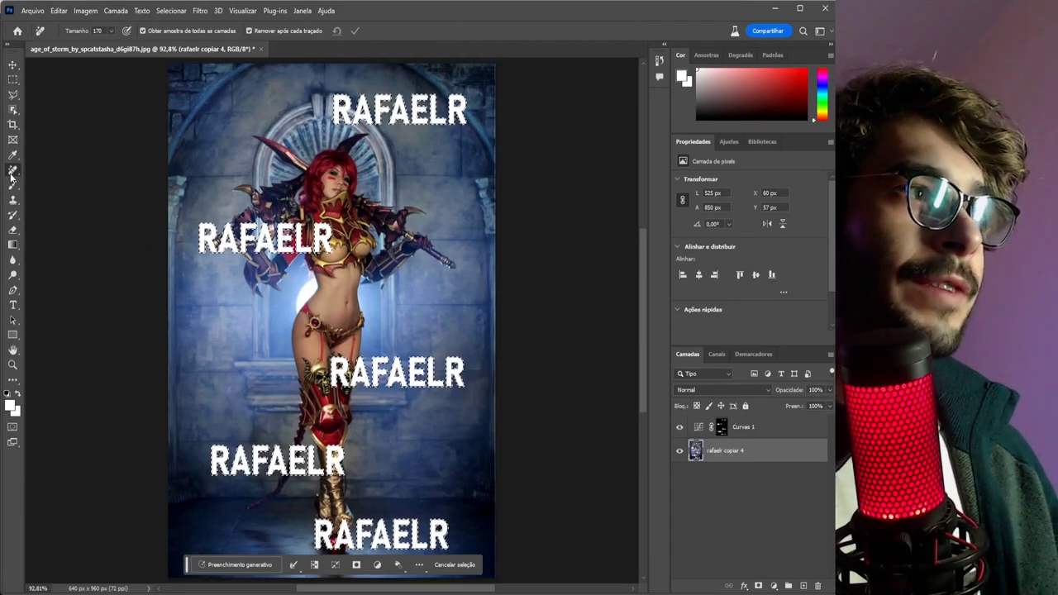
Step: Erase the selected RAFAELR watermarks with the Remove Tool
{"action": "right_click", "coordinate": [11, 175]}
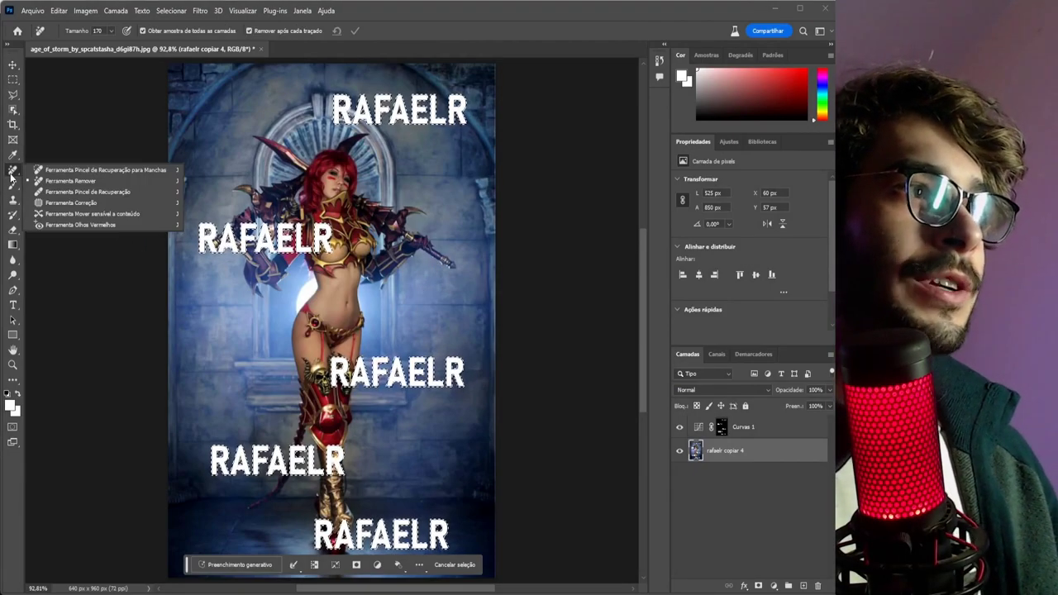
{"action": "left_click", "coordinate": [78, 182]}
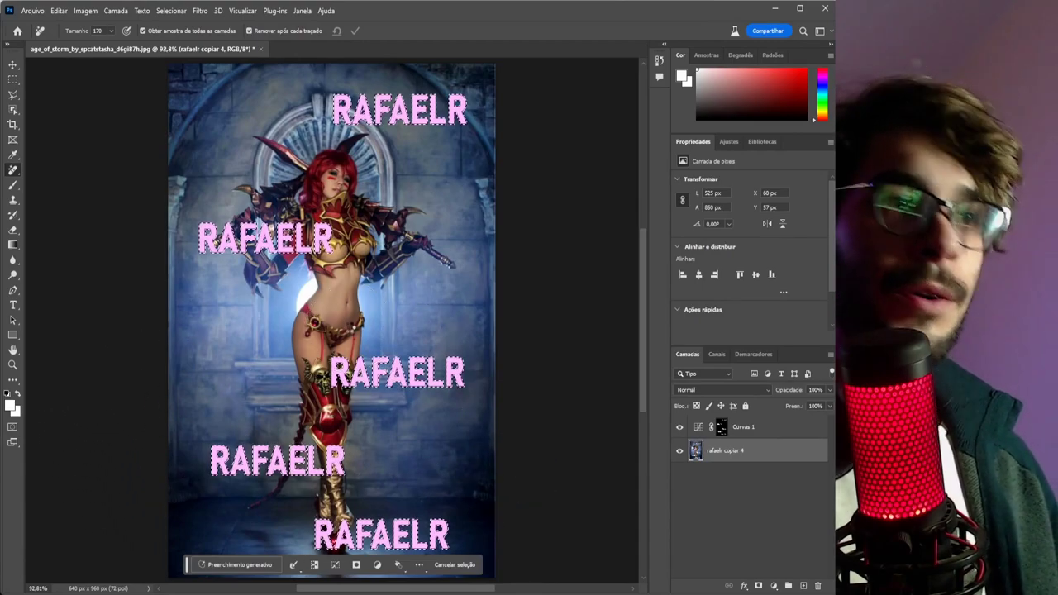
{"action": "key", "text": "Return"}
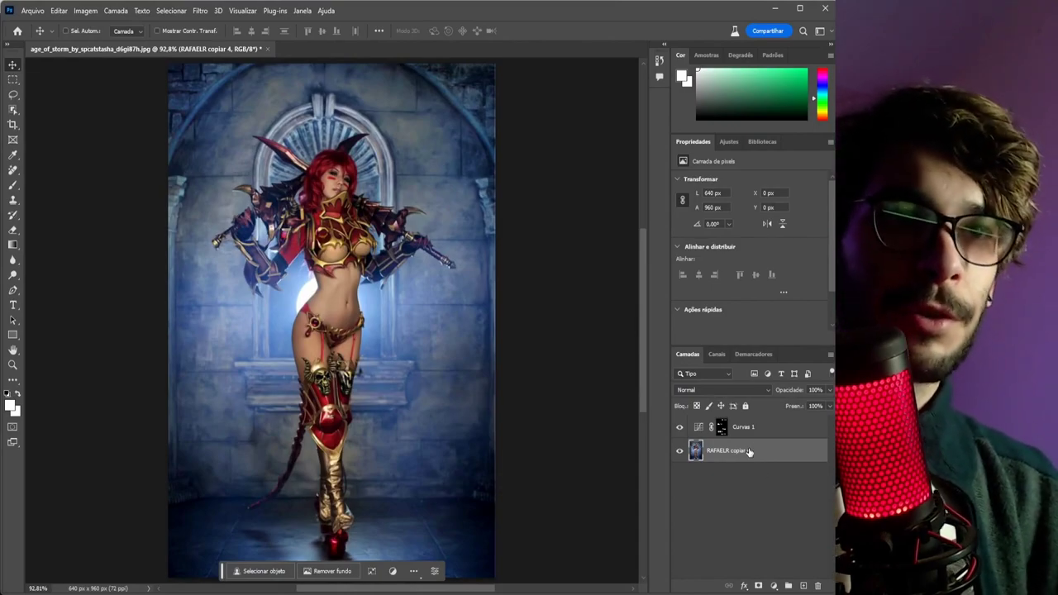
Step: Compare the earlier Mover history state, then restore the final Cancelar seleção step
{"action": "left_click", "coordinate": [659, 60]}
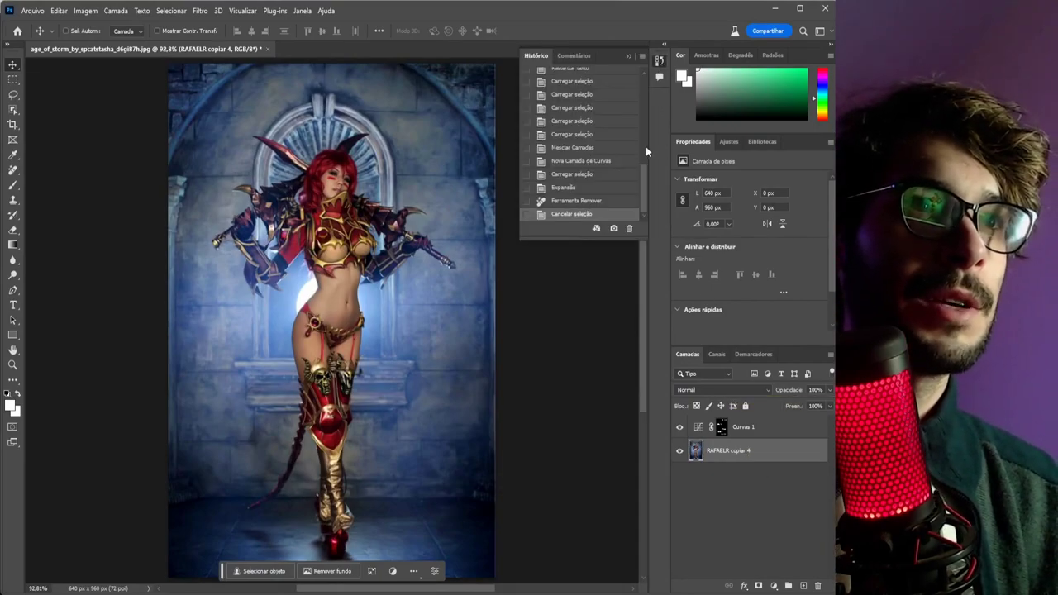
{"action": "left_click_drag", "start_coordinate": [643, 172], "coordinate": [641, 150]}
{"action": "left_click", "coordinate": [574, 98]}
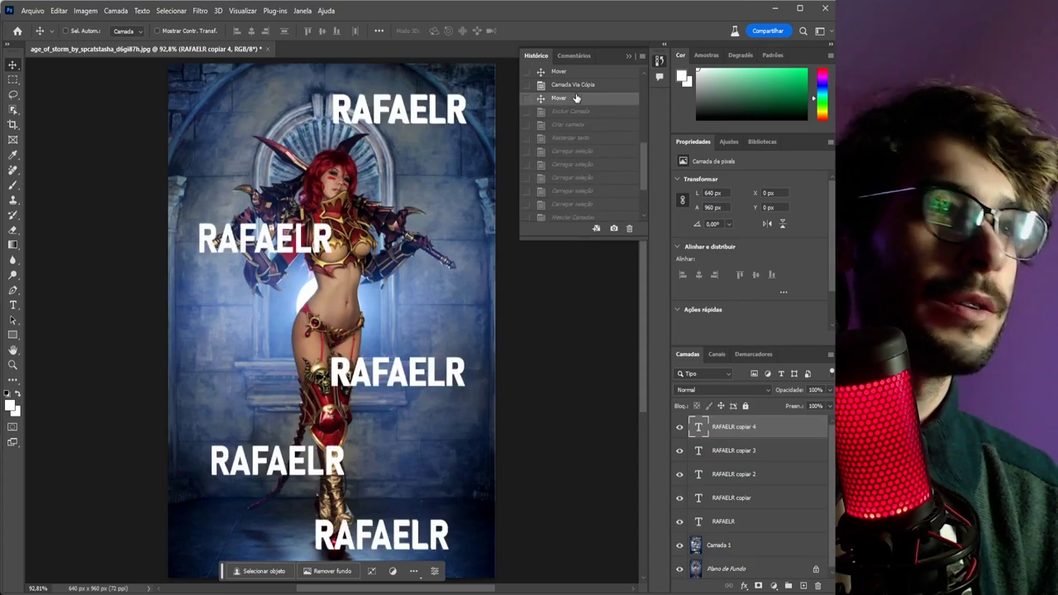
{"action": "scroll", "coordinate": [568, 216], "scroll_direction": "down", "scroll_amount": 3}
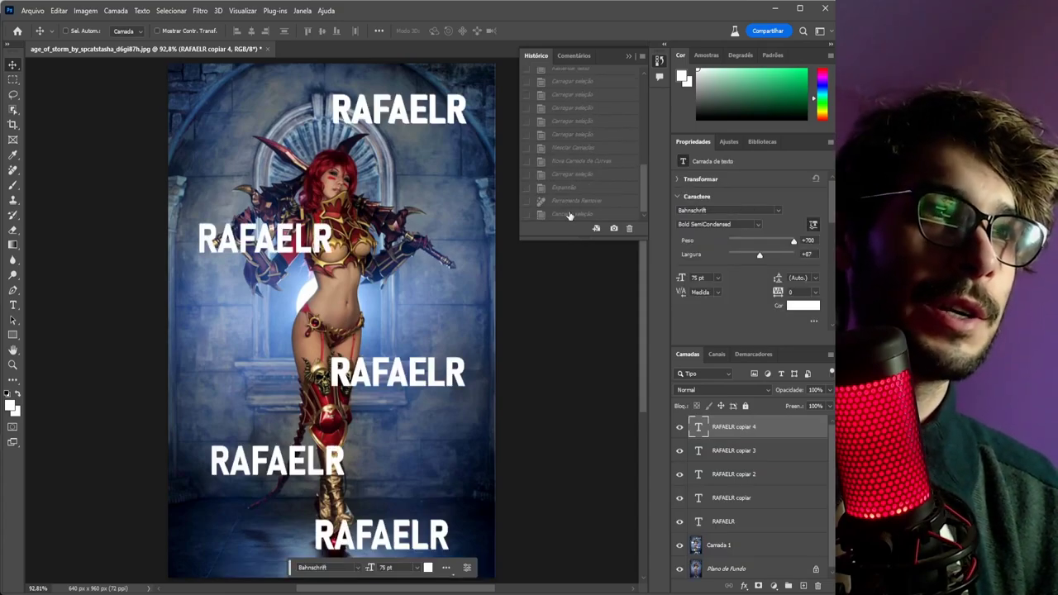
{"action": "left_click", "coordinate": [570, 214]}
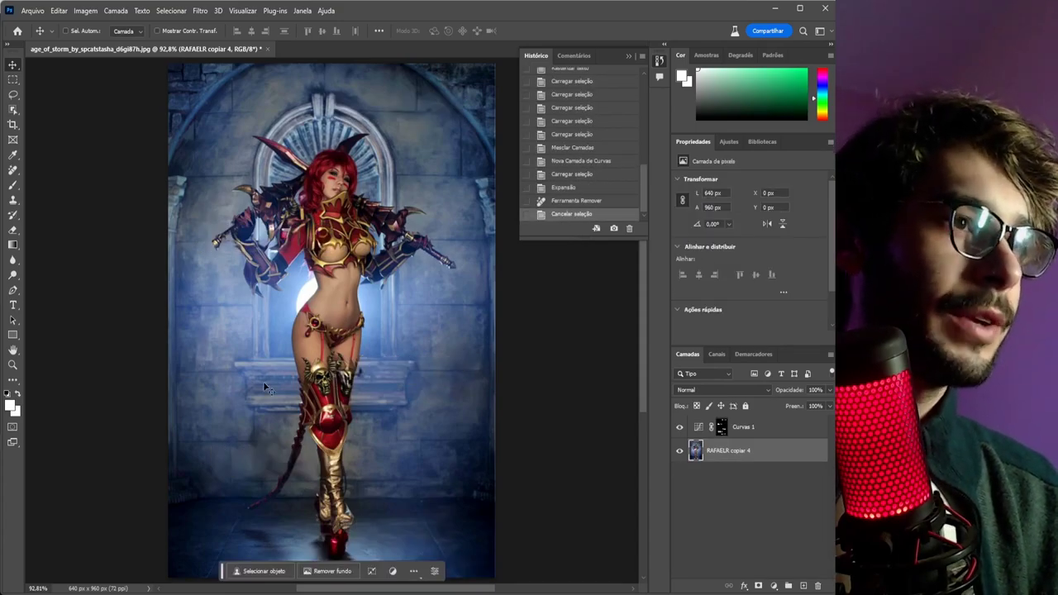